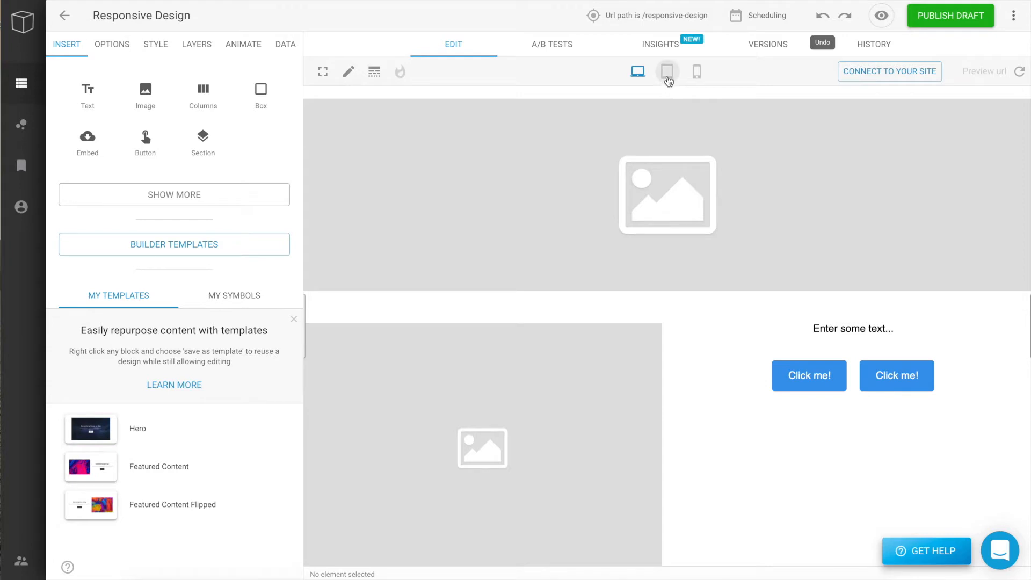
- Preview the existing layout at tablet and mobile widths, and look through the store page mockup in Figma
click(667, 72)
click(697, 75)
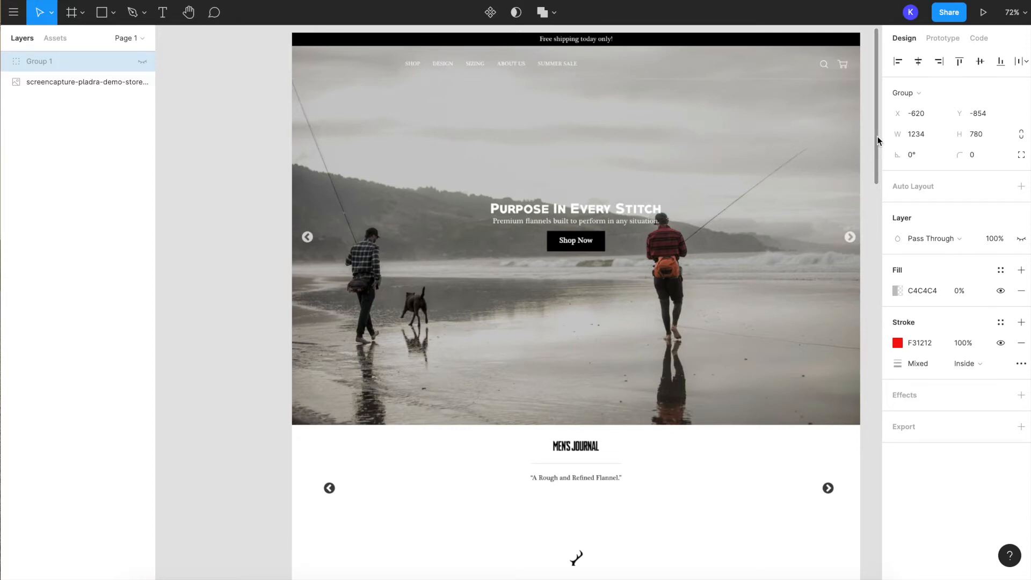
drag(878, 141, 876, 309)
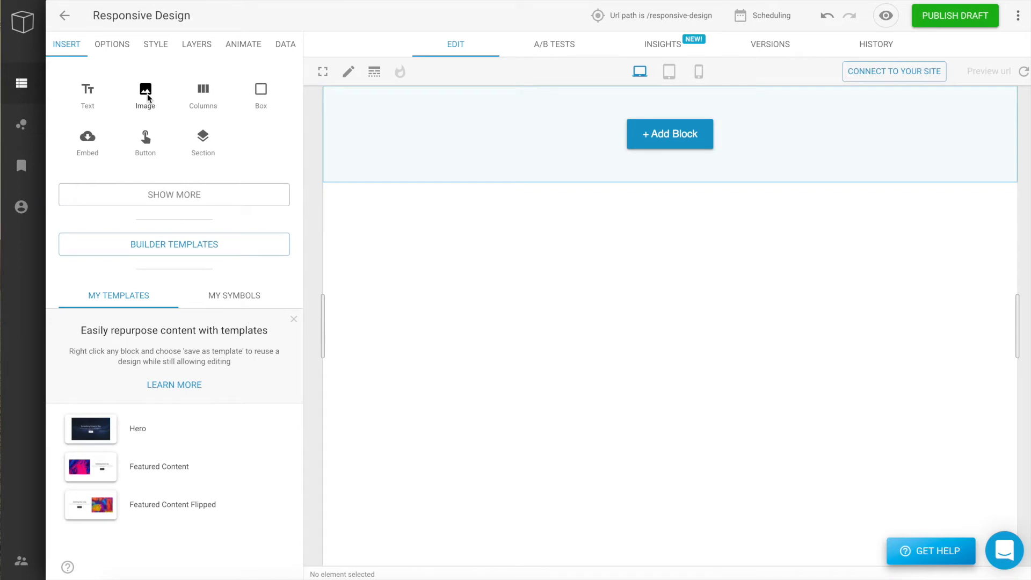
- Add an image block to the empty page and shorten it into a wide banner
drag(147, 96, 486, 137)
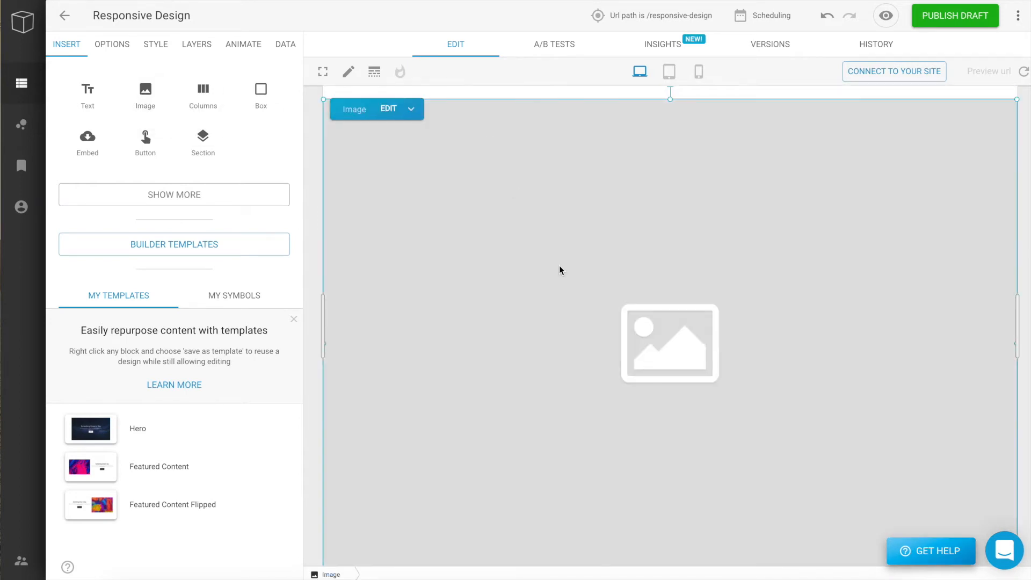
drag(669, 564, 685, 278)
- Add a columns block beneath the banner image, keeping only the image in the left column and the text in the right one
drag(203, 95, 414, 330)
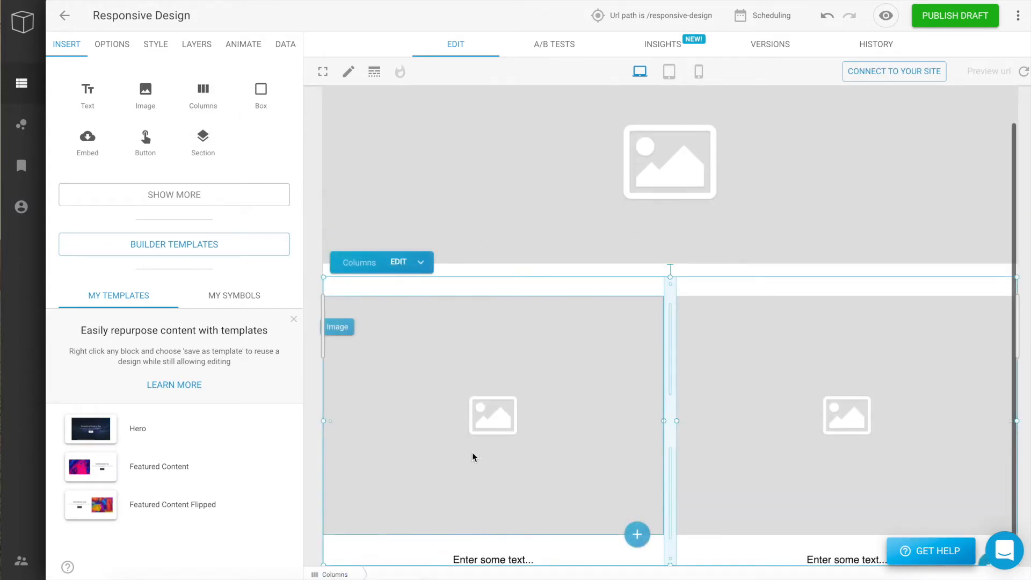
click(486, 560)
key(Delete)
click(840, 465)
key(Delete)
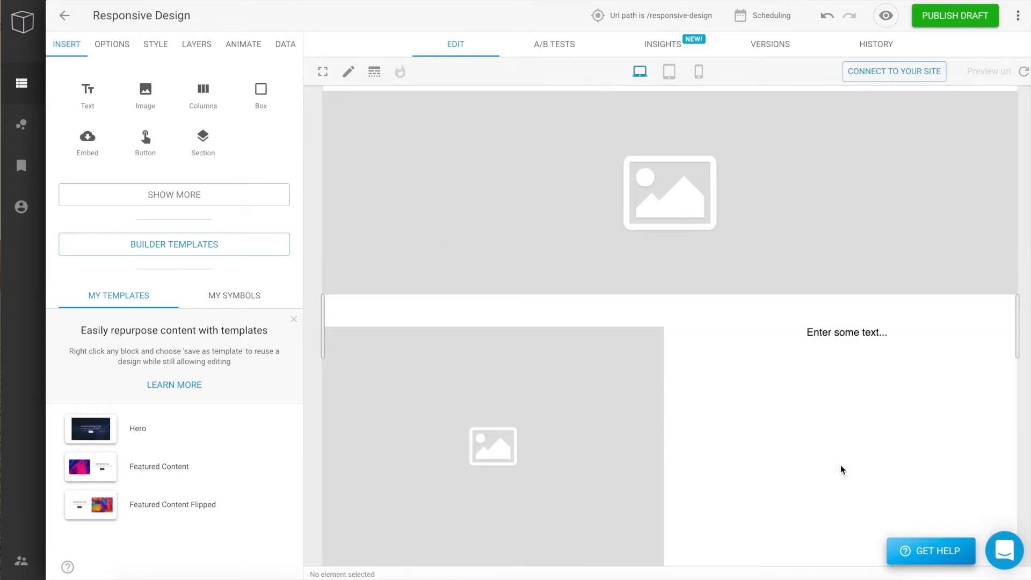
- Nest a columns block under the text in the right column and delete both of its text captions
drag(199, 105, 755, 488)
click(752, 508)
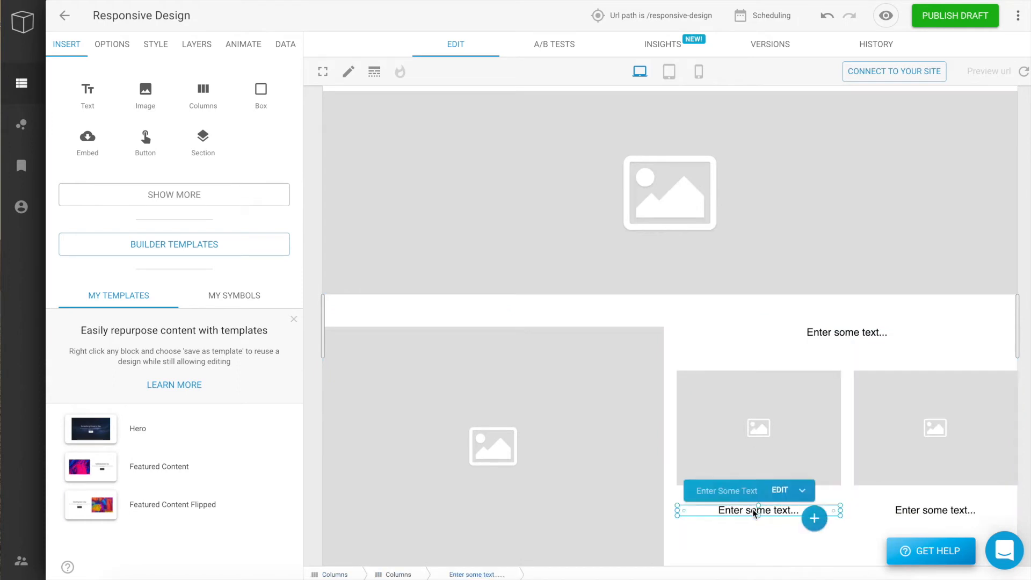
key(Delete)
click(893, 513)
key(Delete)
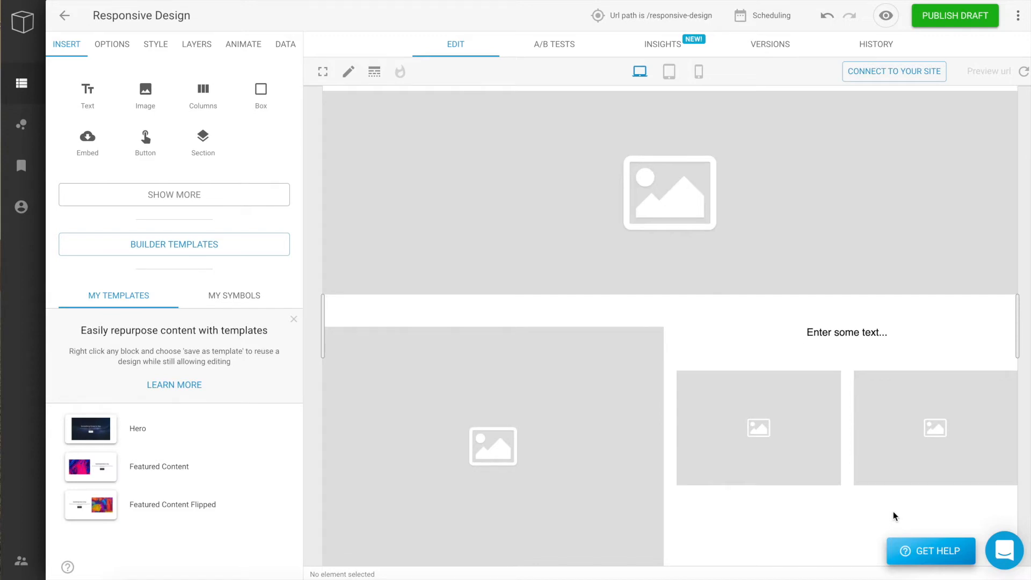
- Preview the layout at tablet and mobile widths, and add slightly more top margin above the right column's text
click(669, 75)
click(699, 76)
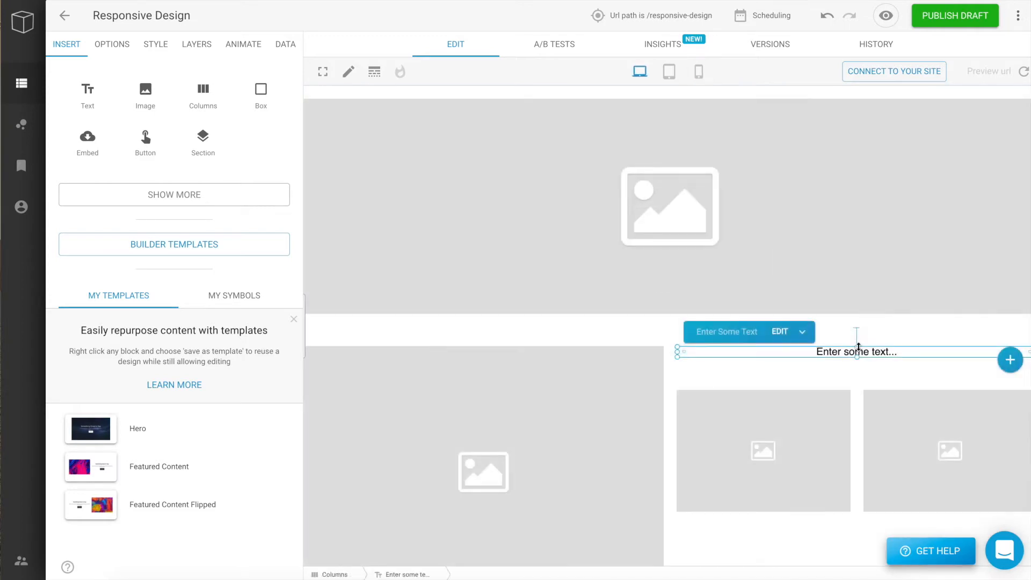
drag(858, 347, 856, 355)
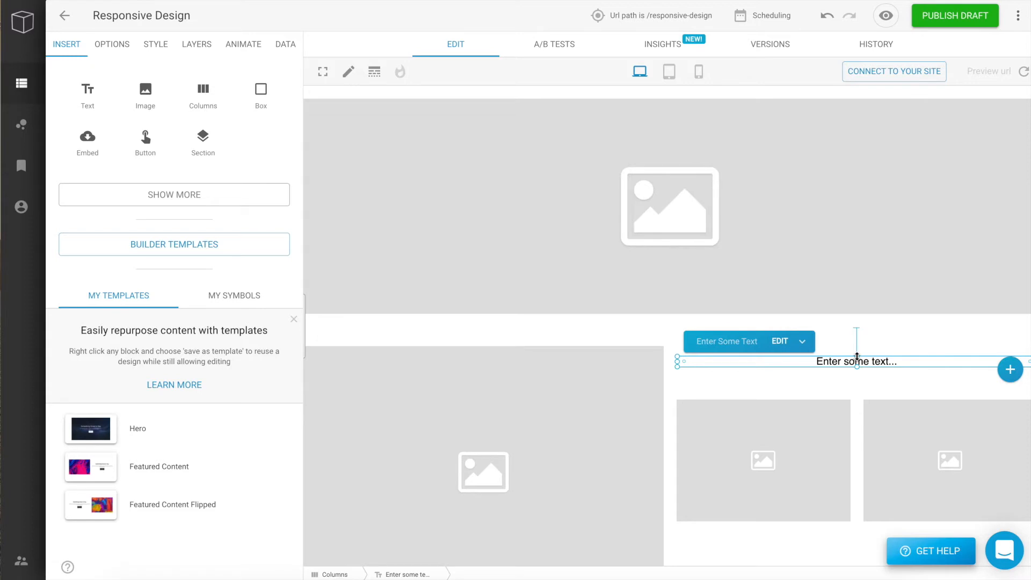
- Insert a button into each of the two nested columns and delete the placeholder images beneath them
scroll(798, 482, down, 1)
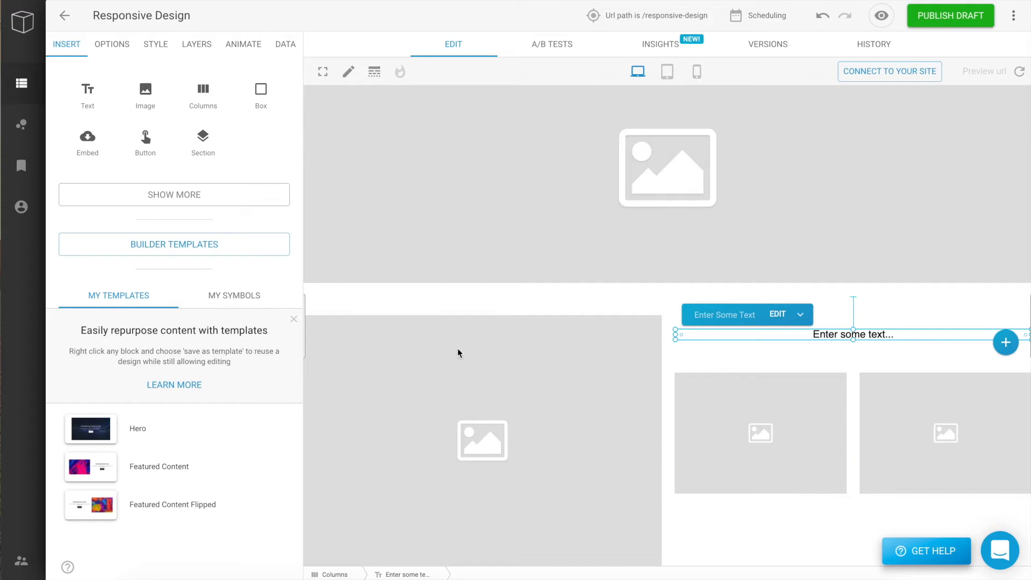
drag(148, 139, 753, 372)
drag(182, 152, 897, 376)
click(774, 455)
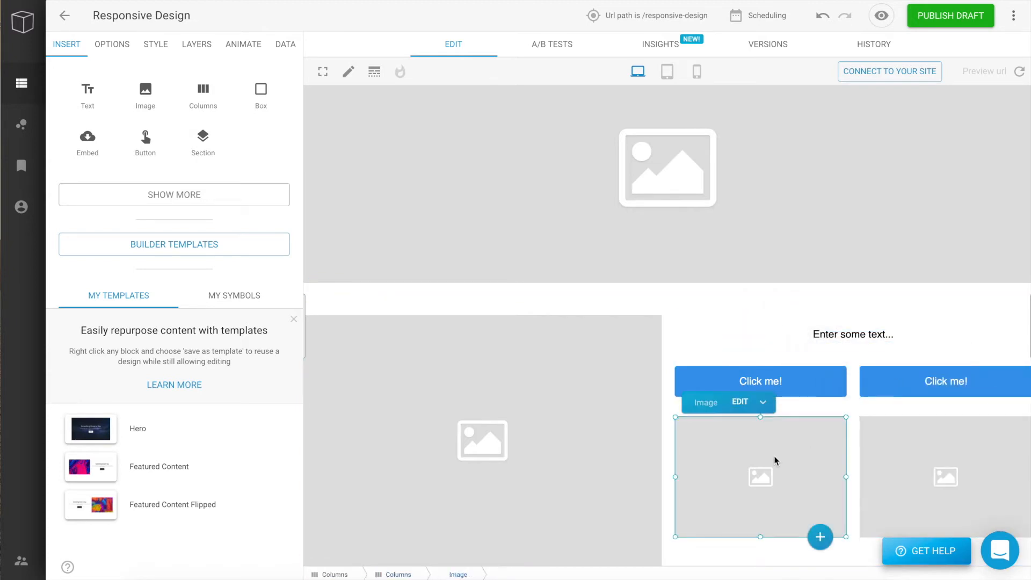
key(Delete)
click(886, 453)
key(Delete)
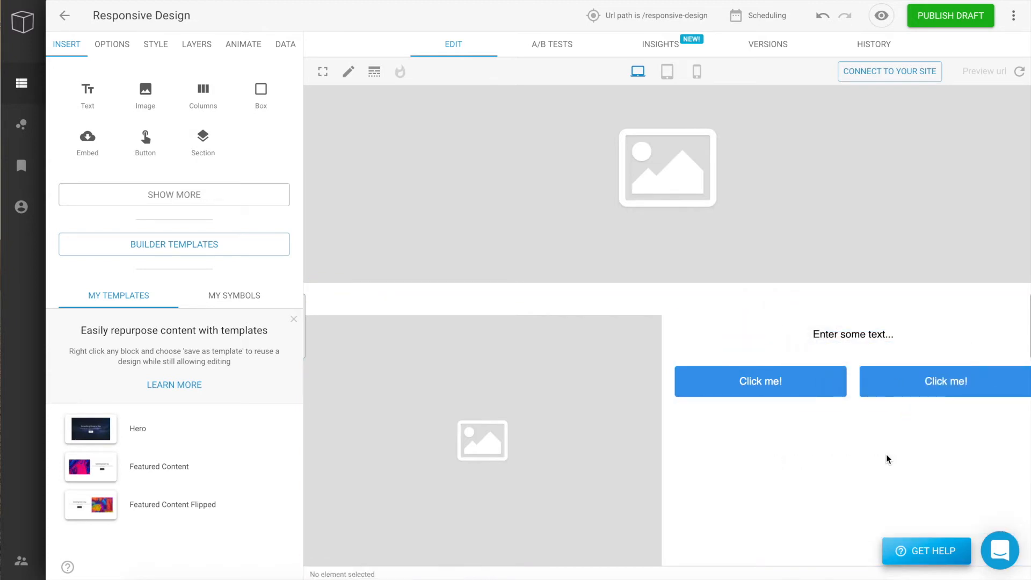
- Inset the button columns with a left margin of about 136 px and a right margin of about 96 px
drag(688, 385, 692, 385)
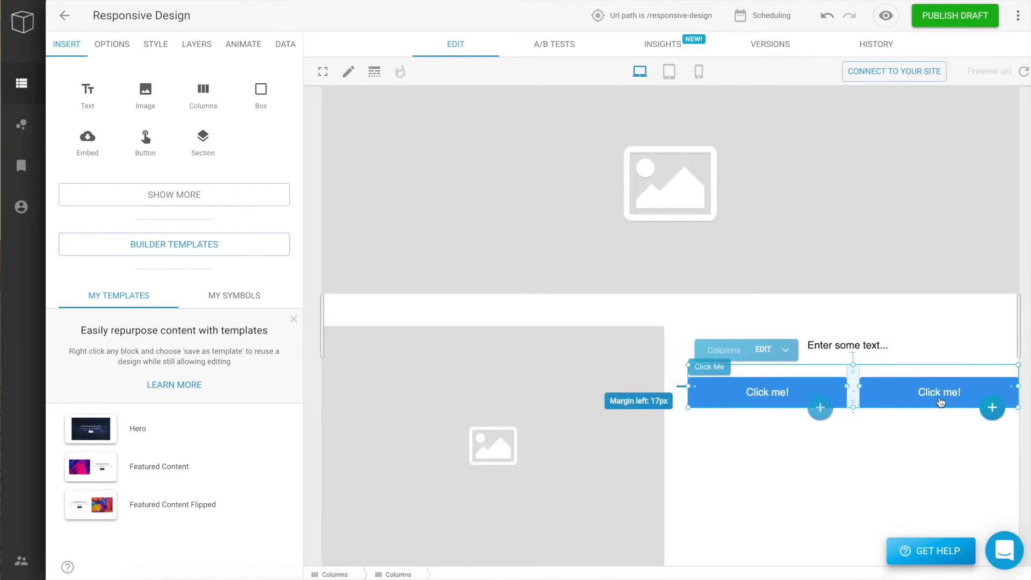
drag(1016, 386, 1005, 386)
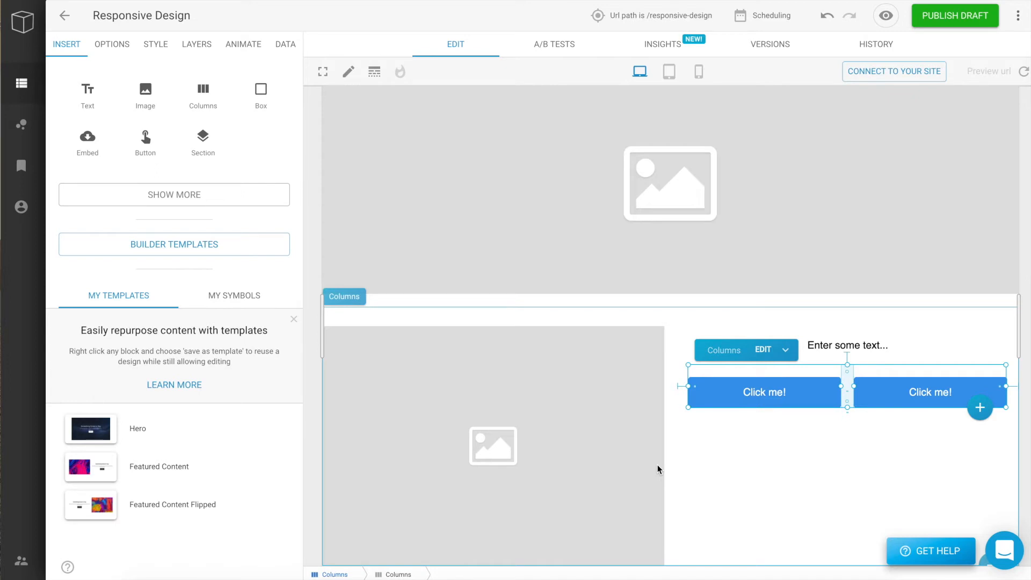
drag(703, 386, 780, 386)
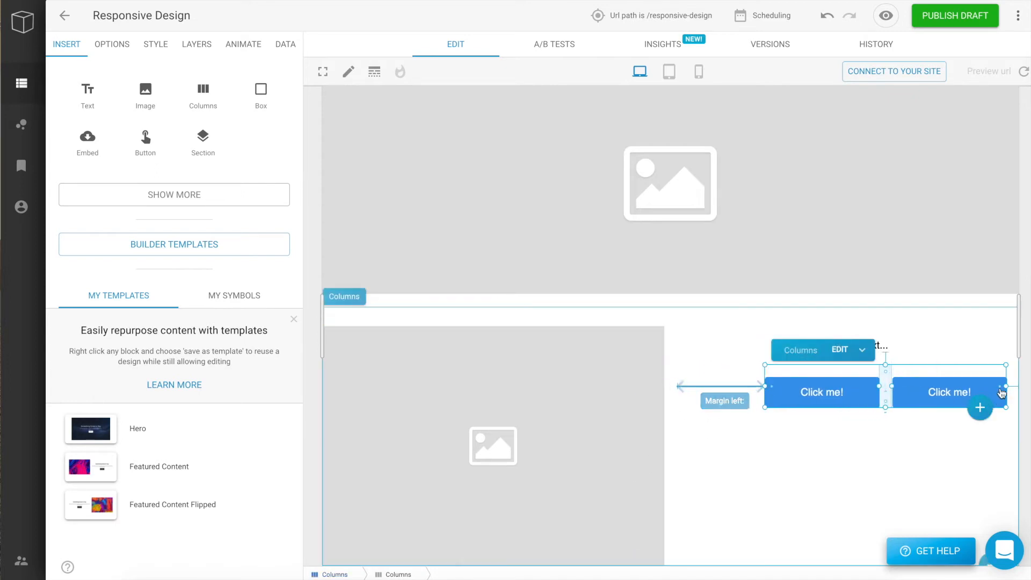
drag(1001, 390, 954, 389)
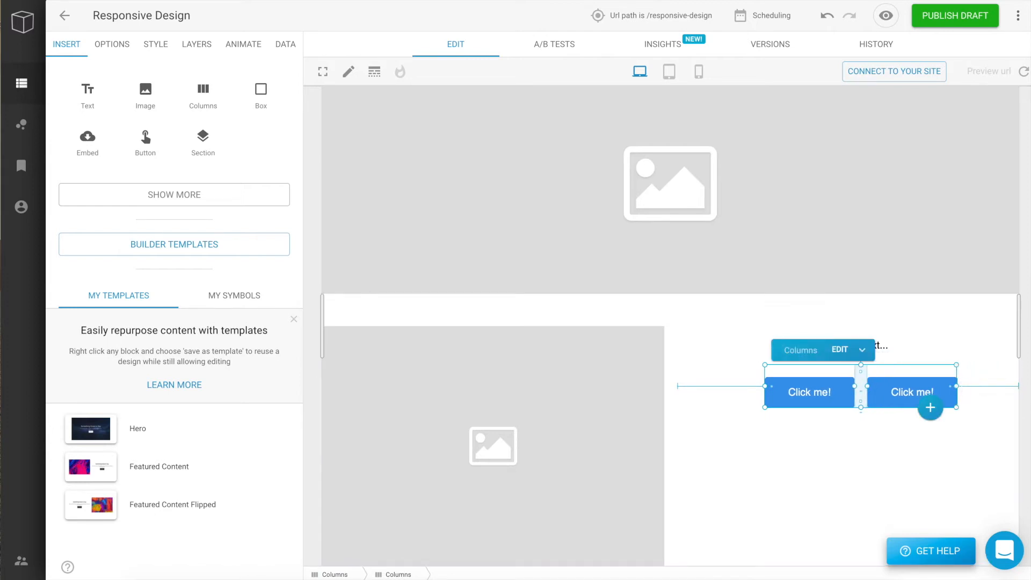
- Narrow the preview to mobile width and set the button columns' left and right margins to 0px for mobile devices
drag(1020, 310, 714, 280)
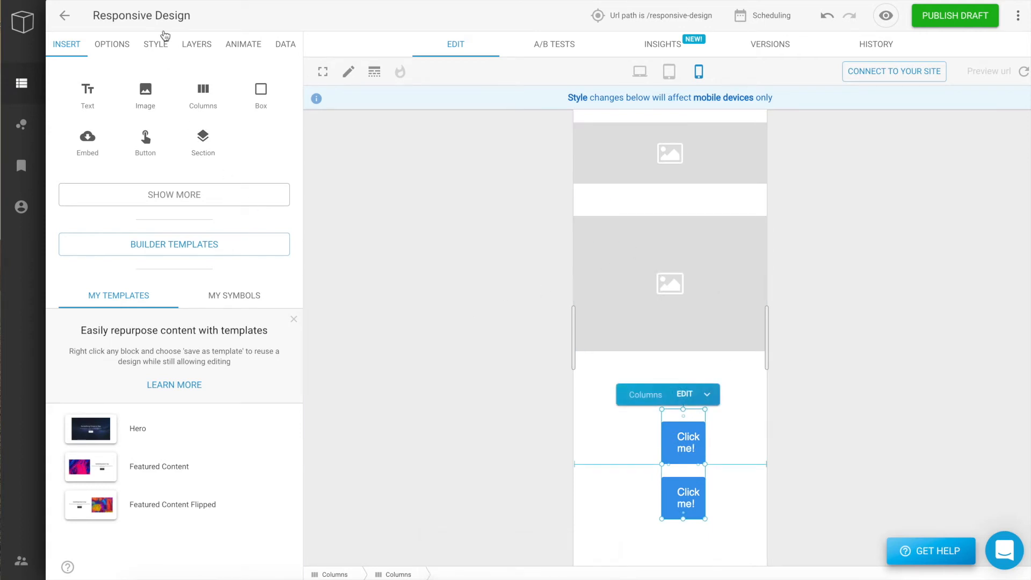
click(156, 44)
scroll(169, 360, down, 10)
scroll(169, 360, down, 1)
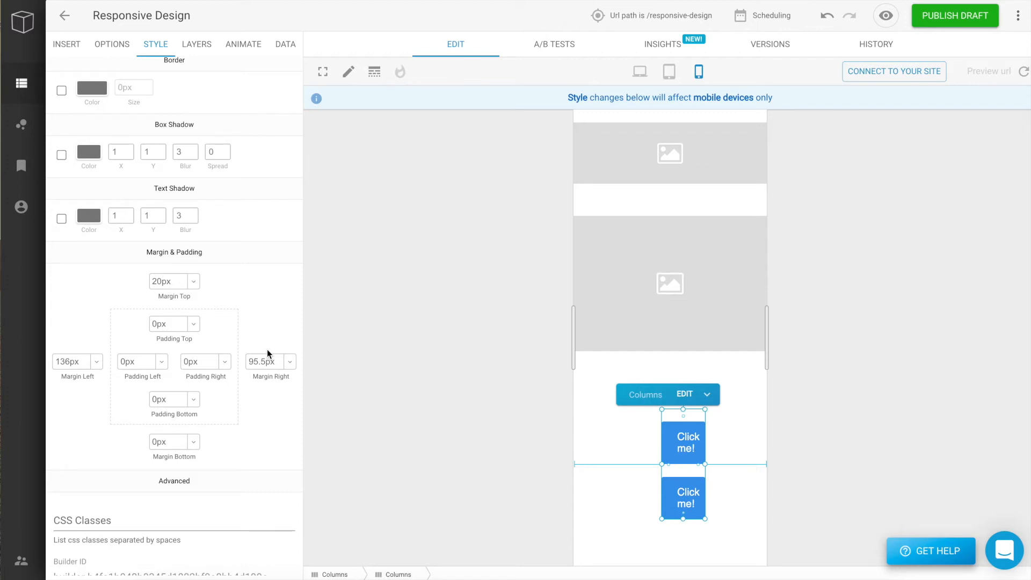
scroll(118, 415, down, 1)
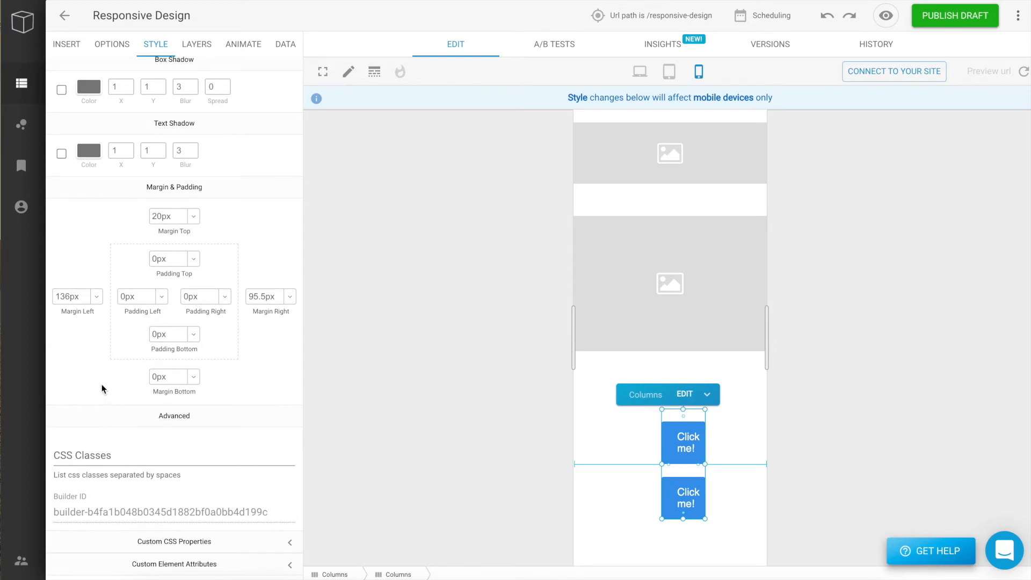
click(83, 297)
key(super+a)
text(0)
click(261, 299)
key(super+a)
text(0)
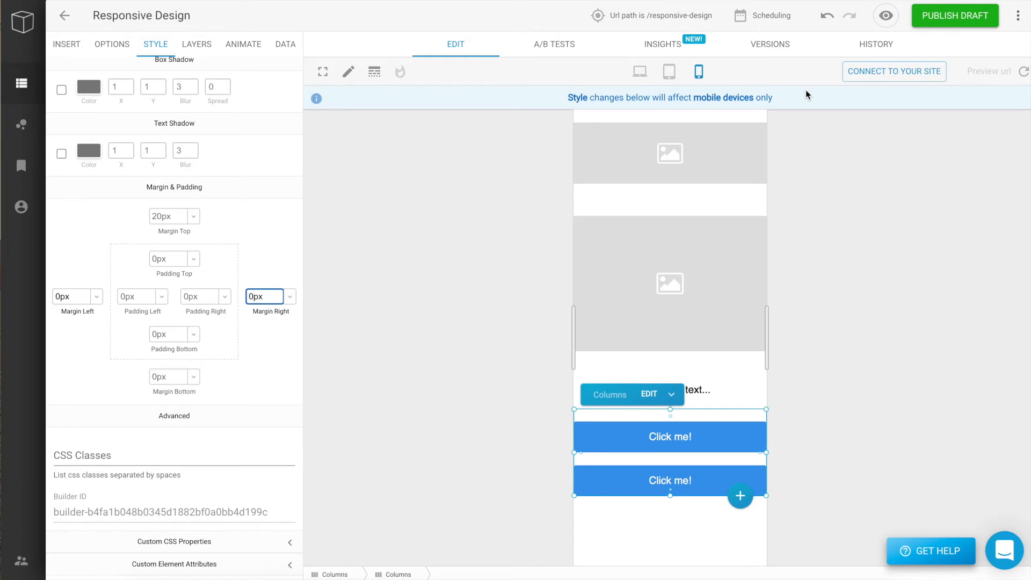
- Center the button columns horizontally in the desktop layout and narrow the preview to check how they respond
scroll(163, 146, up, 8)
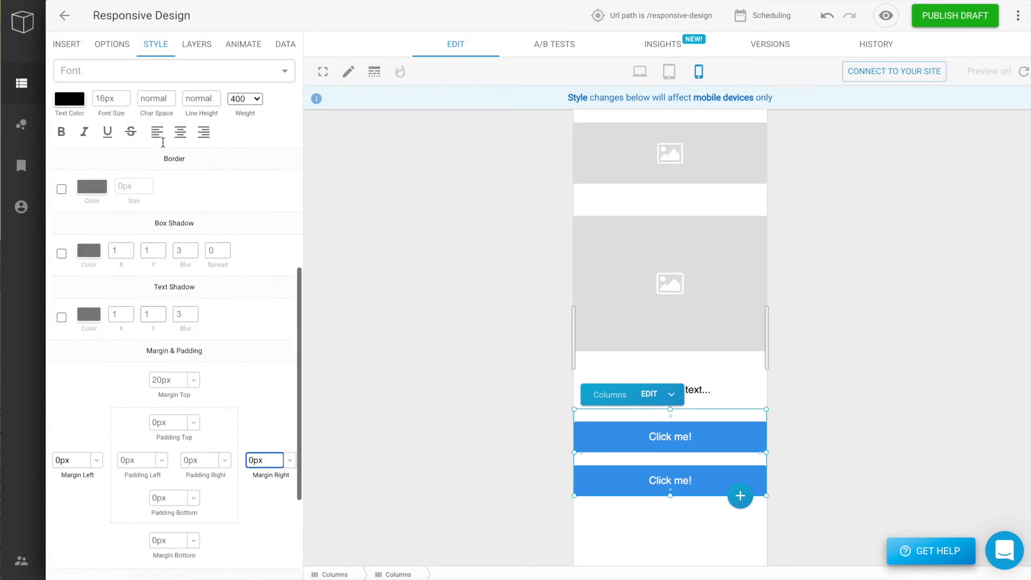
scroll(163, 144, up, 5)
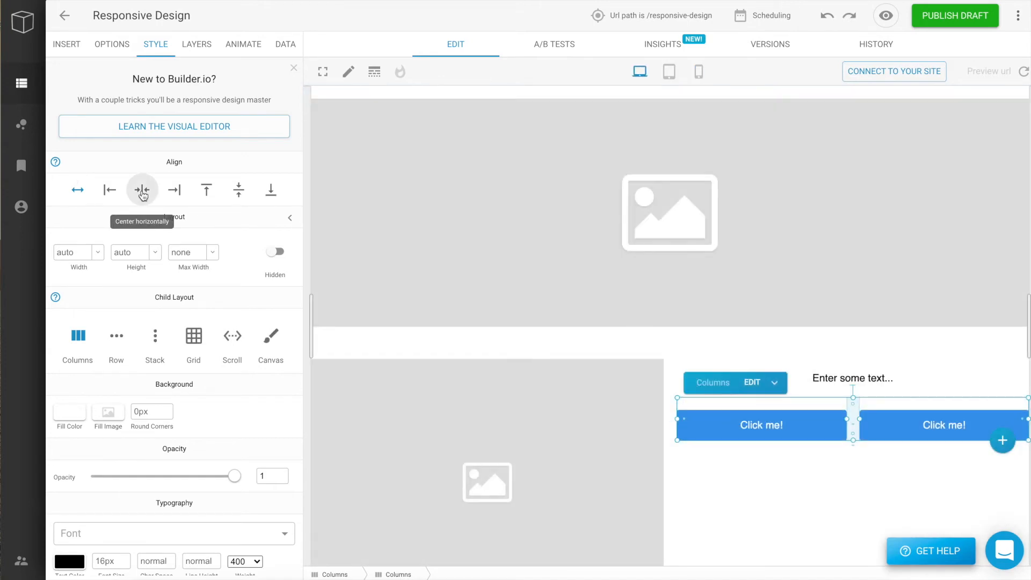
click(143, 191)
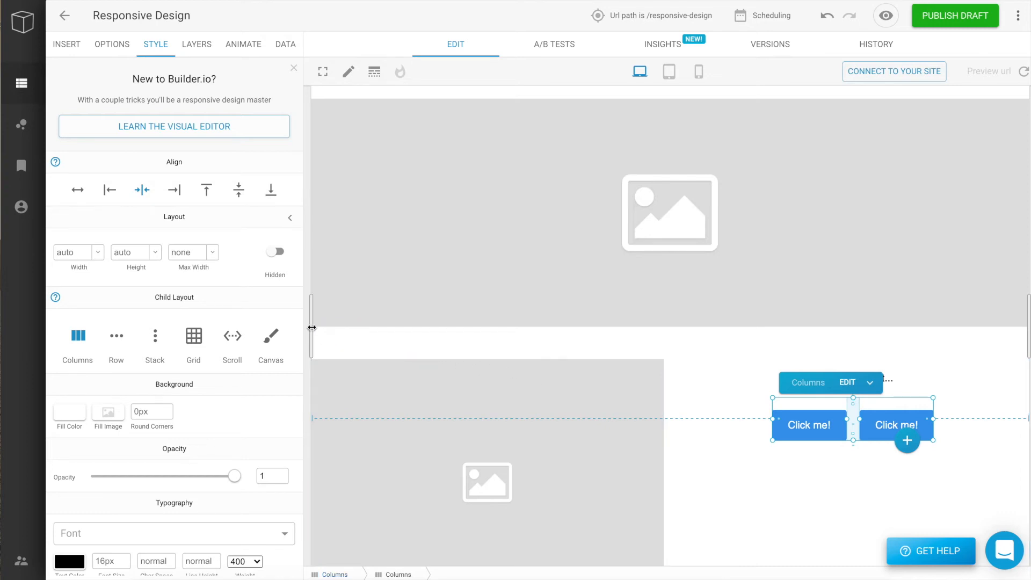
drag(311, 327, 619, 332)
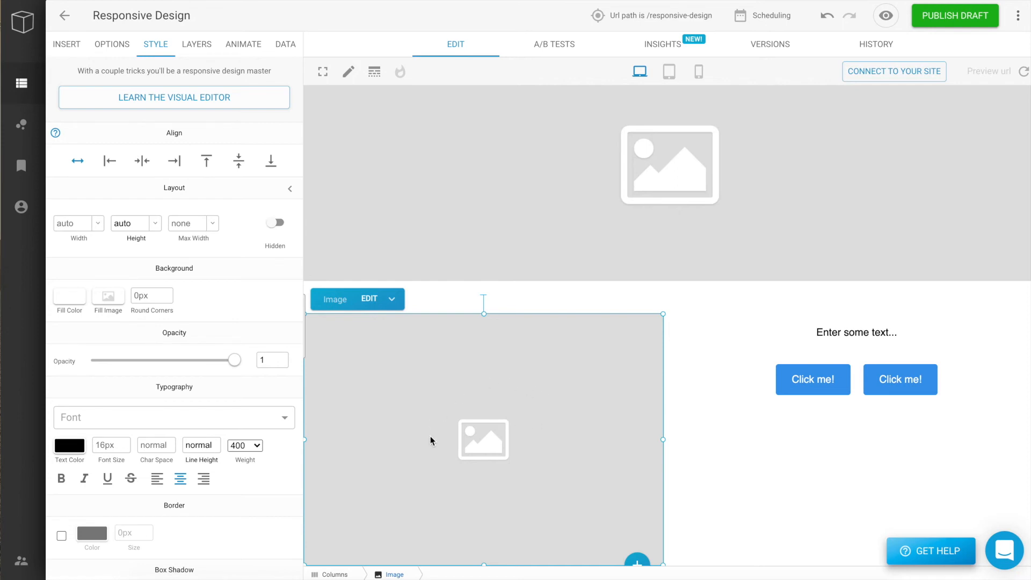
- Try a fixed width of 800px on the left column's image and check it at mobile width
click(79, 226)
text(800px)
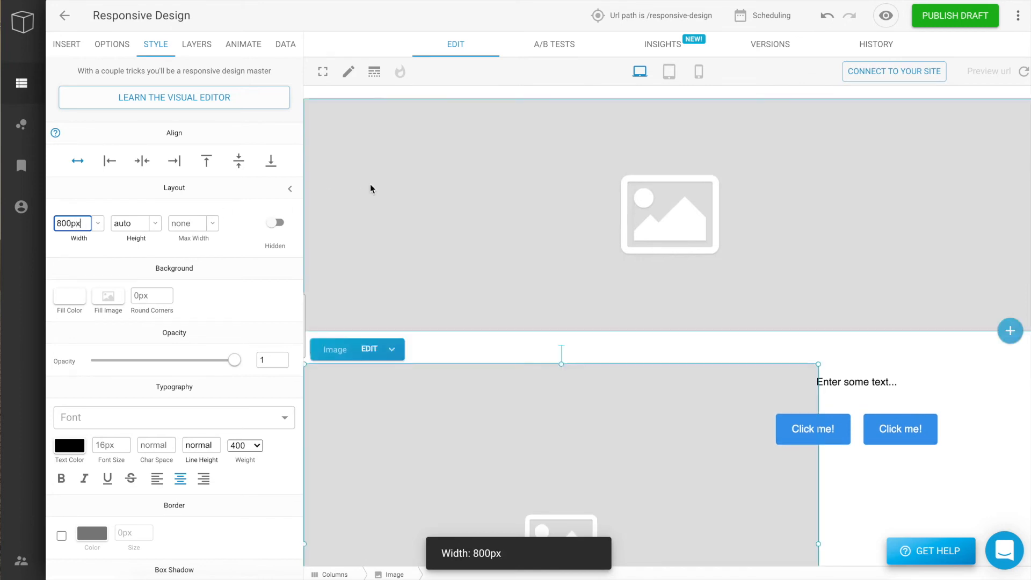
scroll(371, 188, down, 3)
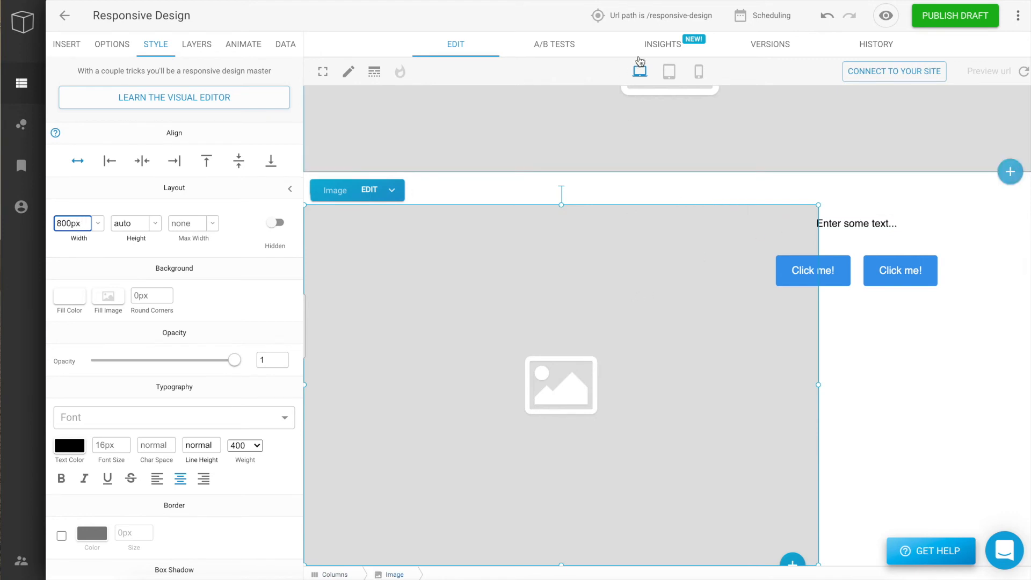
click(697, 73)
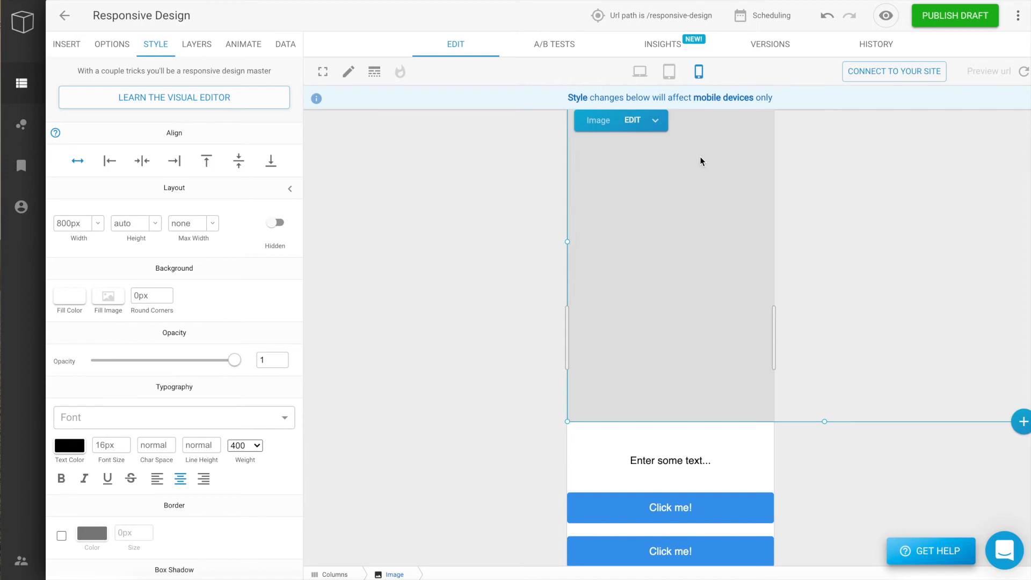
click(640, 71)
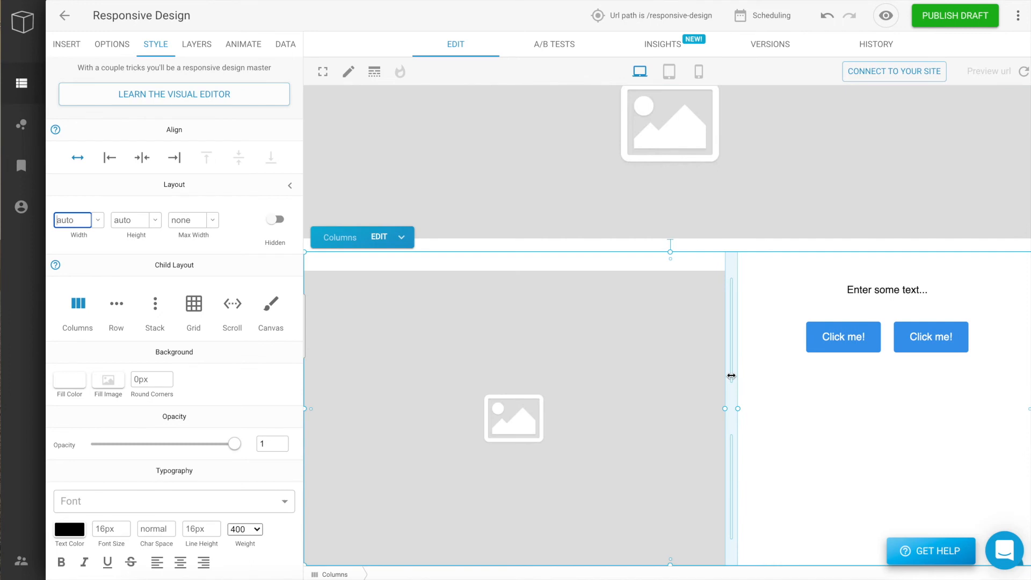
- Widen the left image column by moving the divider between the two main columns toward the text
drag(731, 376, 816, 365)
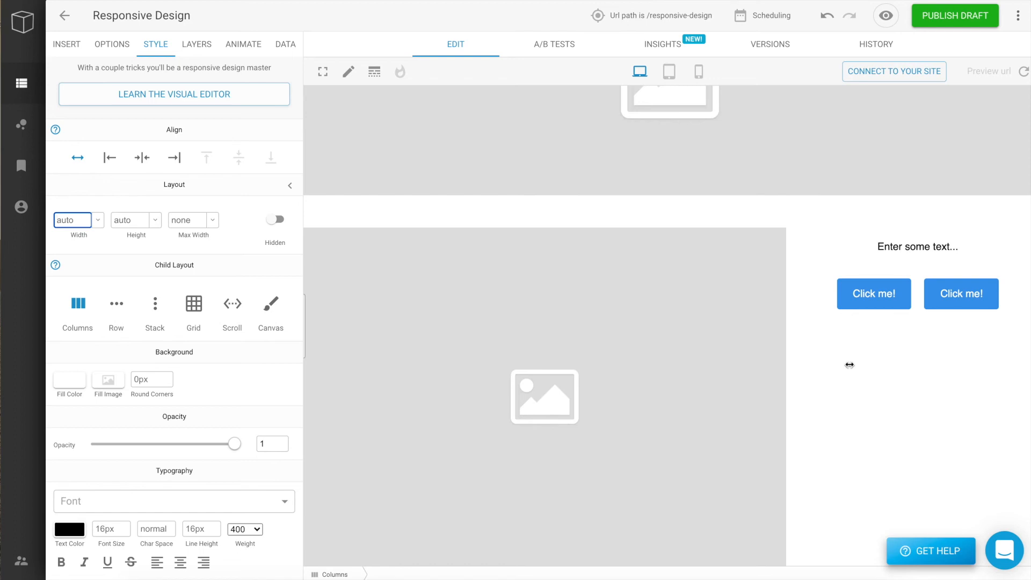
drag(849, 365, 850, 365)
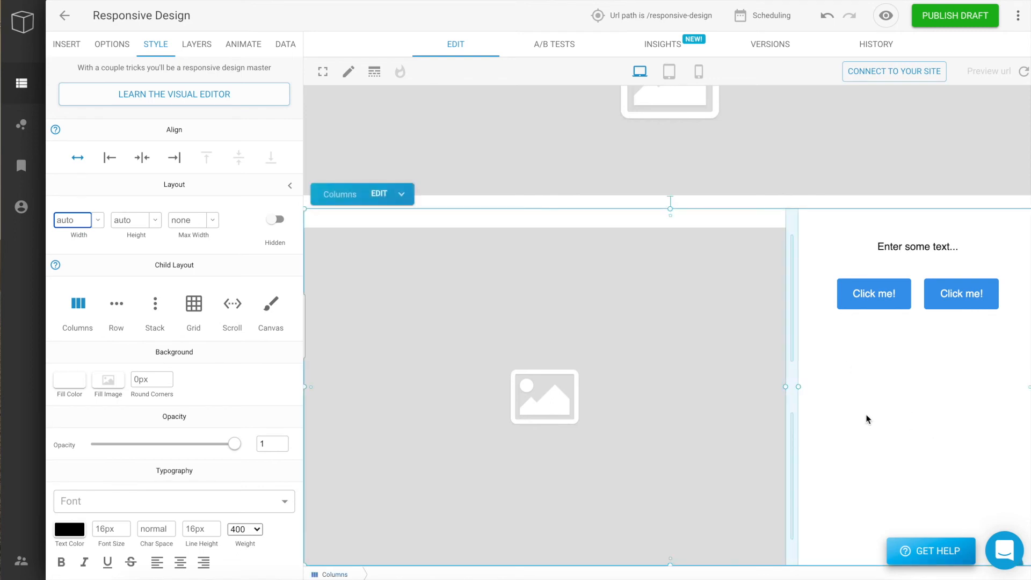
- Add a box beneath the buttons in the right column, and delete the buttons and text above it
click(76, 43)
drag(261, 91, 900, 371)
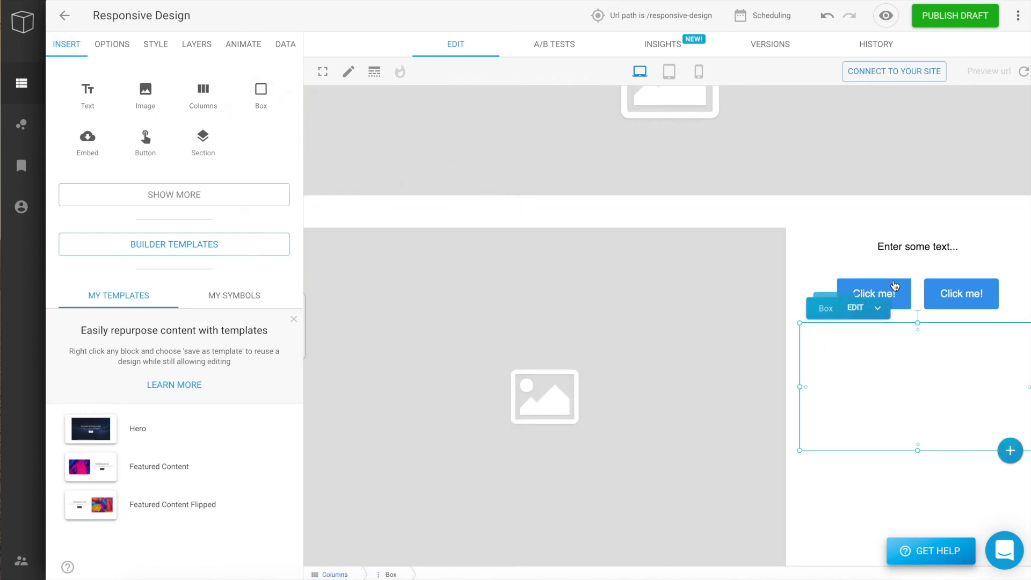
click(891, 290)
key(Delete)
click(901, 292)
key(Delete)
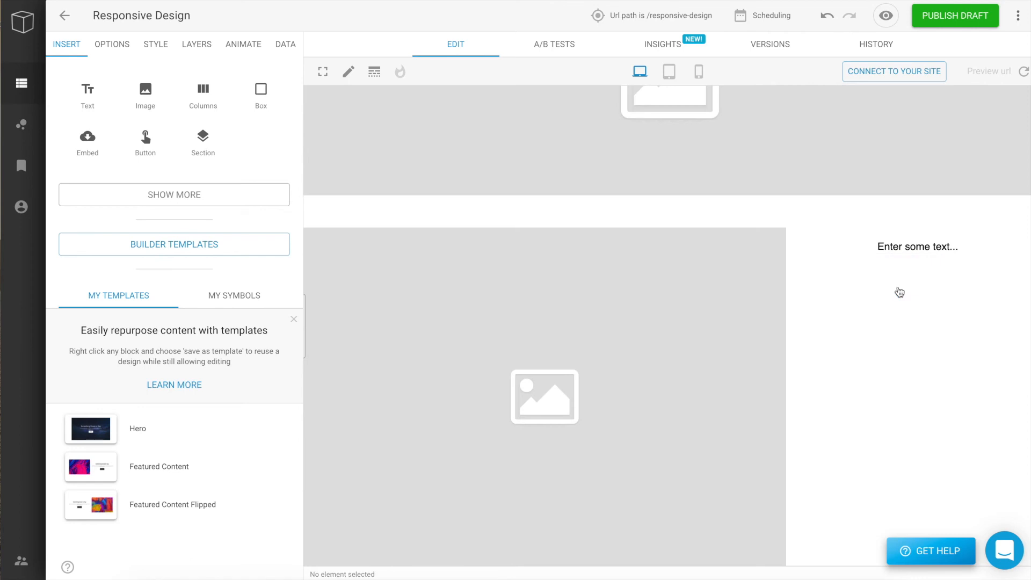
click(903, 248)
key(Delete)
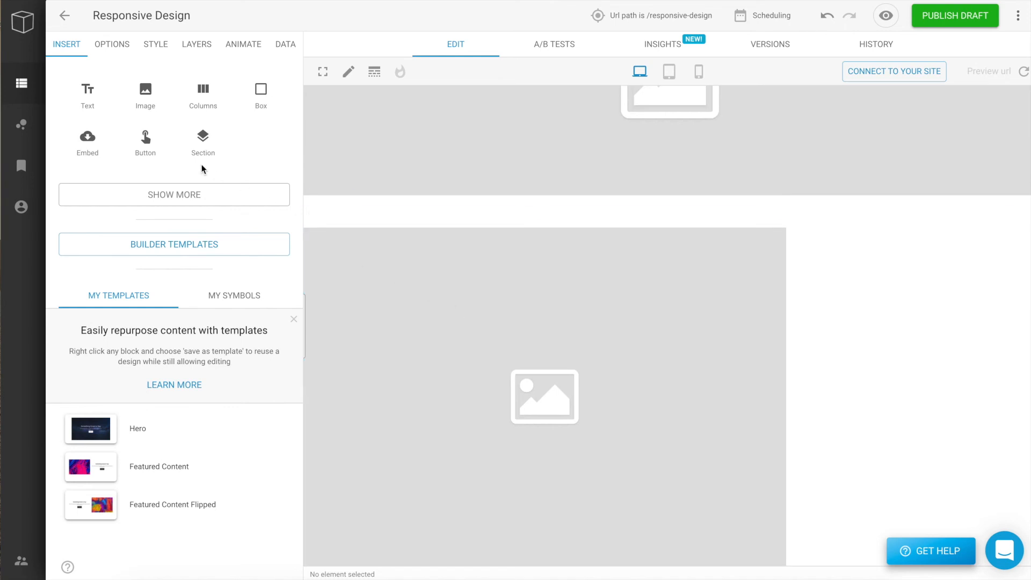
- Insert a text block inside the right column's box and preview the layout at tablet and mobile widths
drag(81, 90, 885, 398)
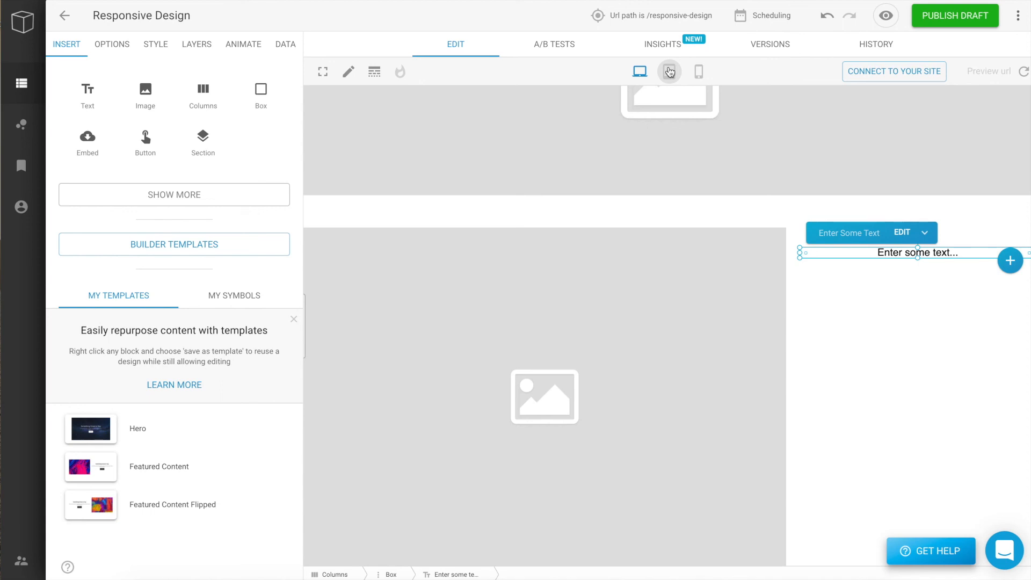
click(669, 71)
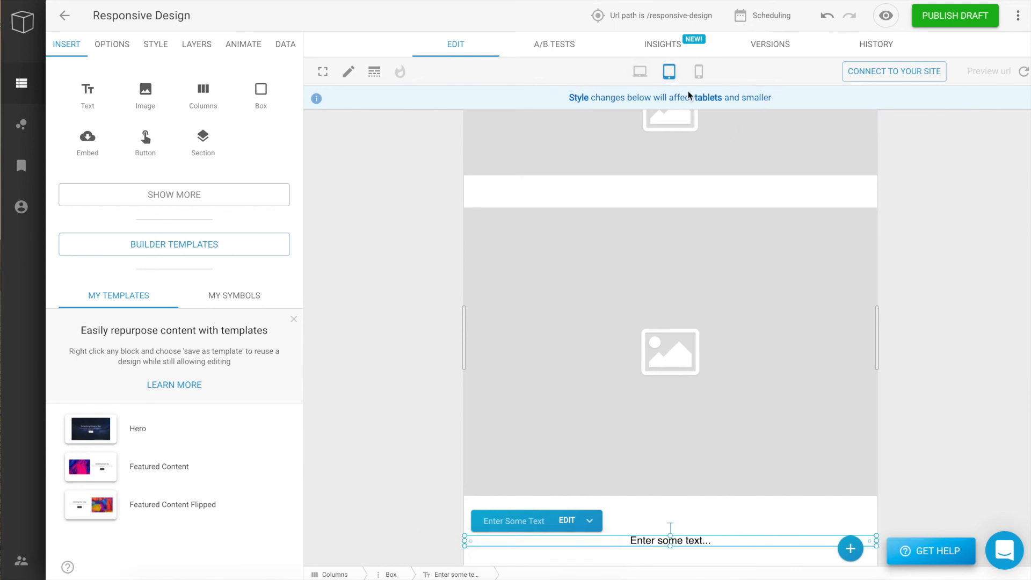
click(699, 72)
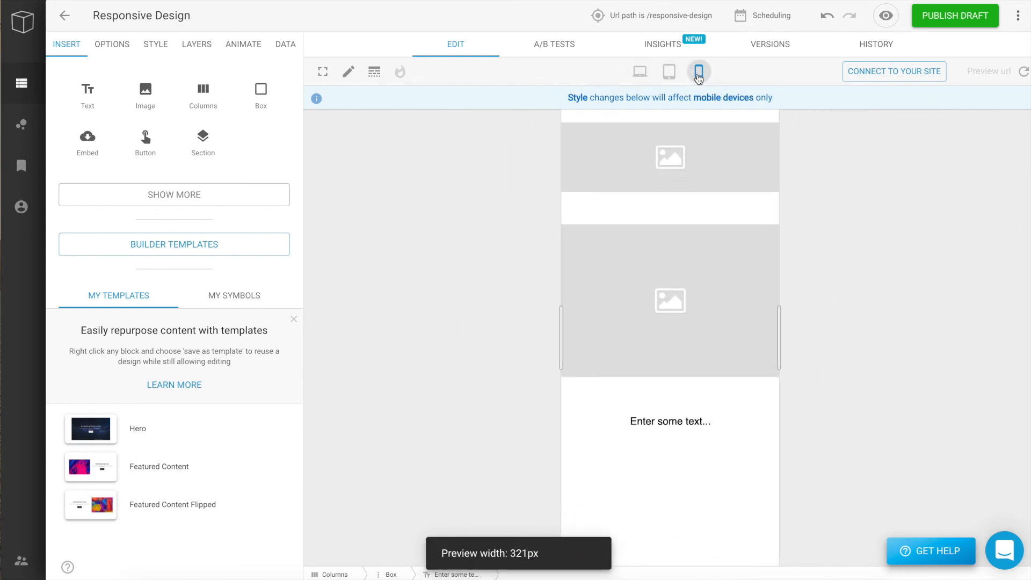